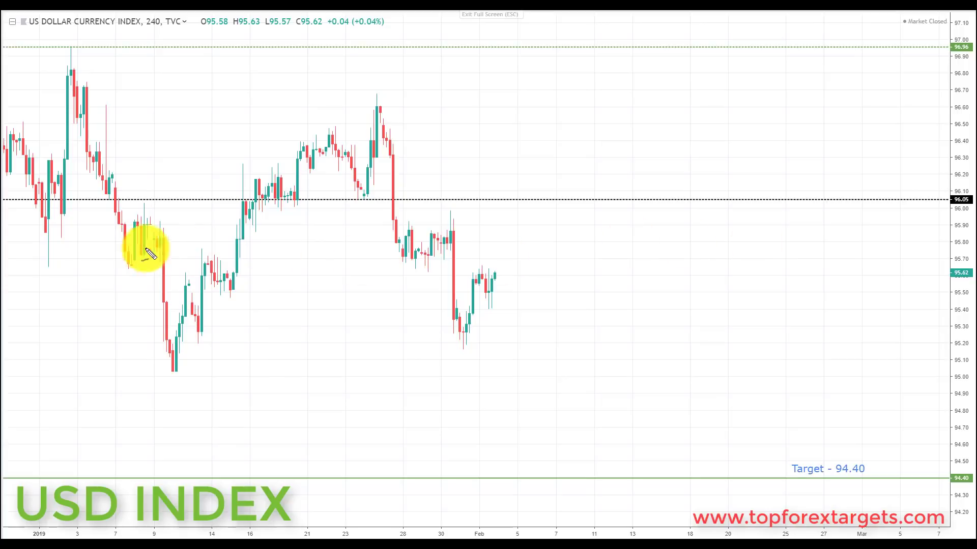
- Dash cyan along 96.05, sketch a zigzag rise to it, then arrow down to the underlined 94.40 target
left_click_drag(26, 200, 816, 205)
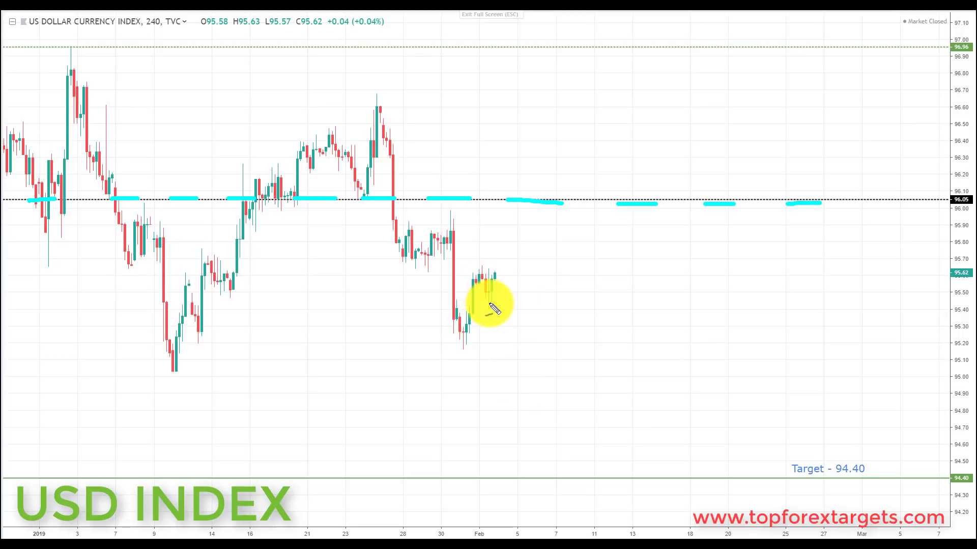
left_click_drag(480, 338, 548, 245)
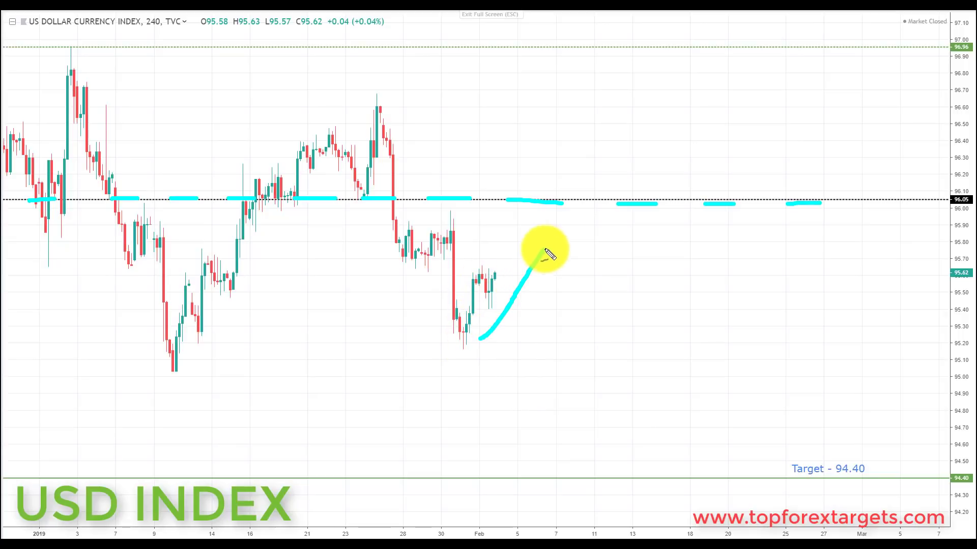
mouse_move(460, 273)
left_mouse_down()
mouse_move(504, 239)
mouse_move(513, 218)
left_mouse_up()
mouse_move(501, 275)
left_mouse_down()
mouse_move(505, 262)
mouse_move(529, 259)
mouse_move(540, 207)
mouse_move(558, 203)
mouse_move(554, 192)
mouse_move(515, 202)
mouse_move(511, 219)
mouse_move(562, 220)
mouse_move(570, 196)
mouse_move(560, 231)
left_mouse_up()
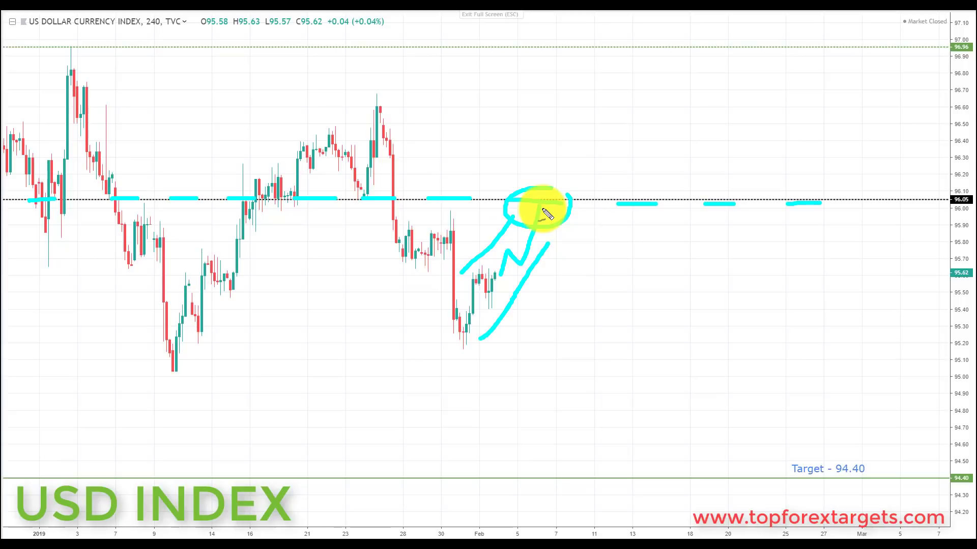
mouse_move(542, 209)
left_mouse_down()
mouse_move(571, 260)
mouse_move(628, 463)
mouse_move(643, 458)
mouse_move(650, 434)
left_mouse_up()
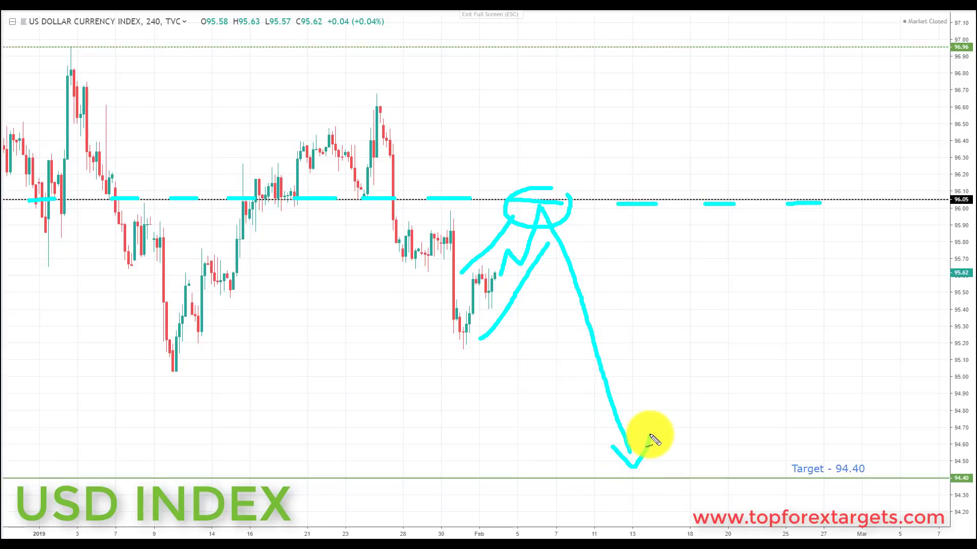
left_click_drag(829, 478, 881, 478)
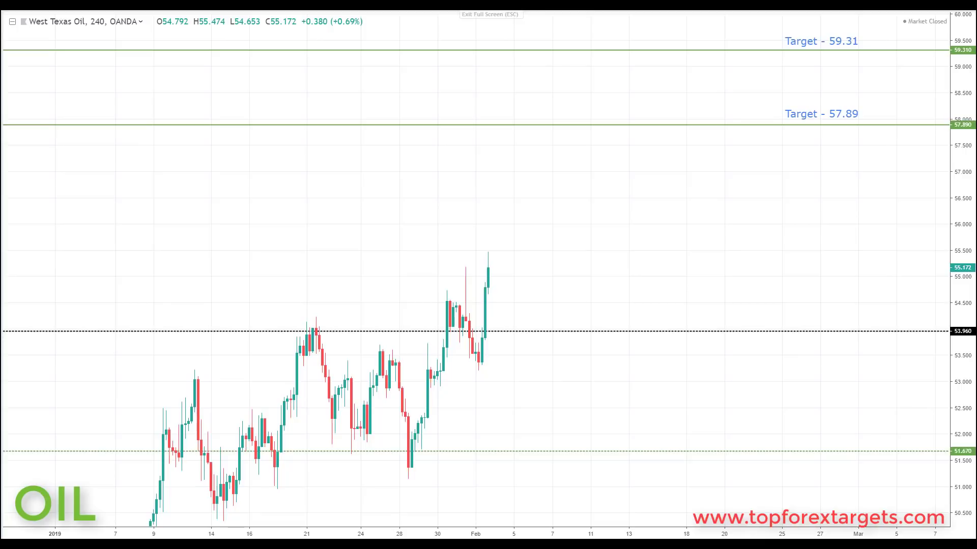
- Trace cyan dashes along the 53.960 resistance on the oil chart
left_click_drag(90, 327, 119, 327)
left_click_drag(189, 325, 656, 322)
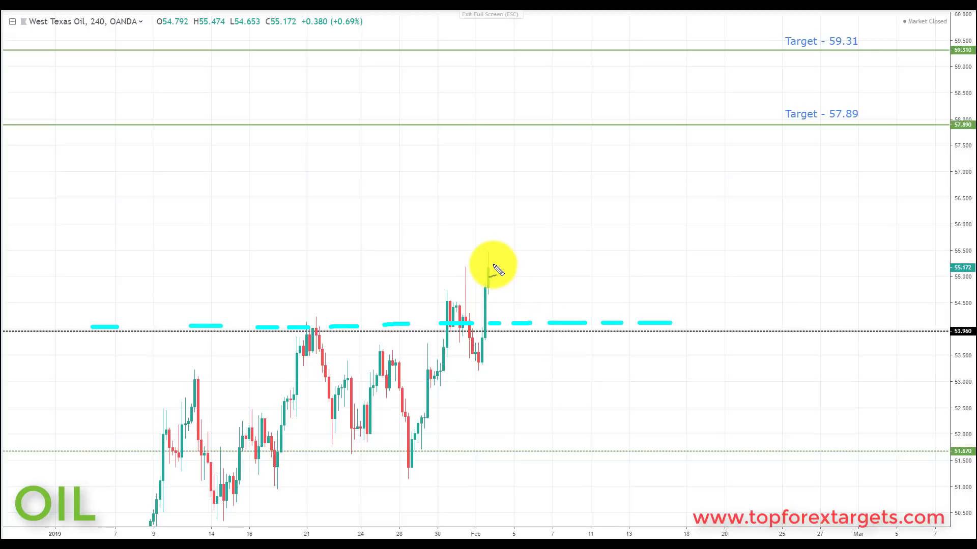
- Sketch the oil pullback to the dashed level and a rising arrow to the underlined 57.89 and 59.31 targets
left_click_drag(491, 254, 555, 323)
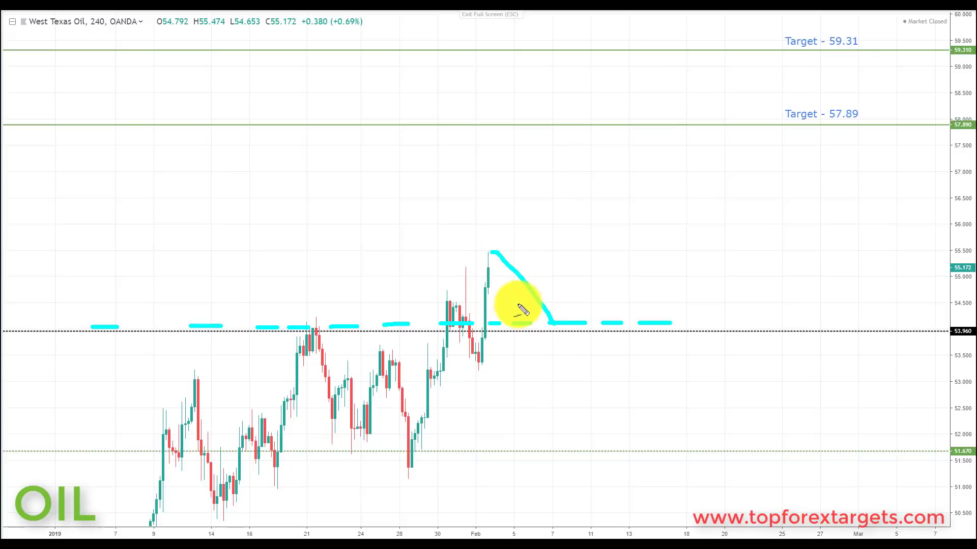
mouse_move(486, 282)
left_mouse_down()
mouse_move(547, 339)
mouse_move(557, 320)
mouse_move(549, 316)
left_mouse_up()
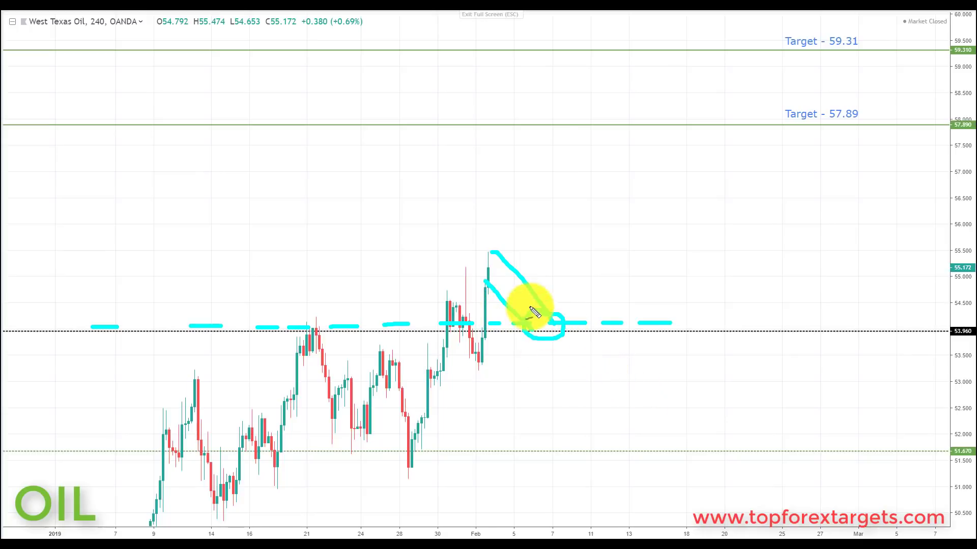
mouse_move(547, 330)
left_mouse_down()
mouse_move(591, 152)
mouse_move(608, 167)
left_mouse_up()
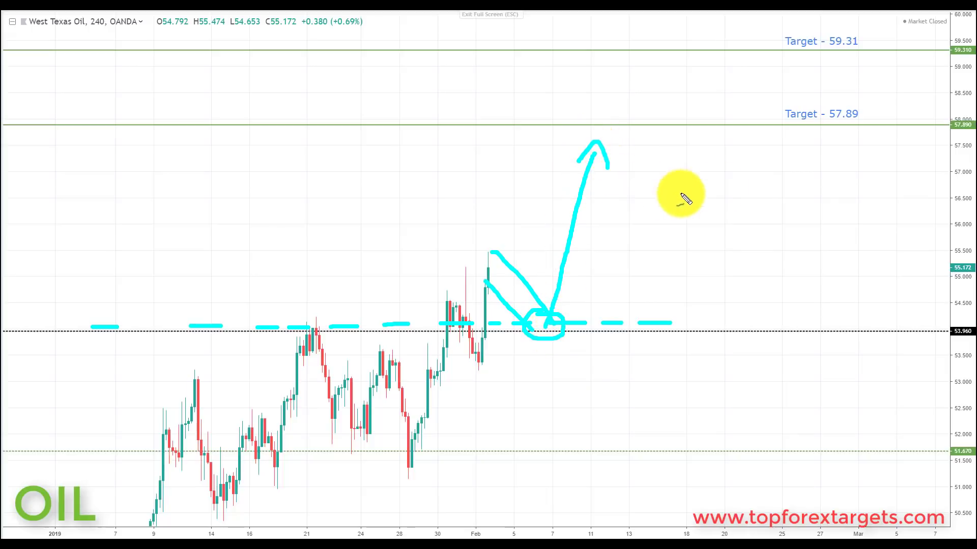
left_click_drag(820, 129, 875, 123)
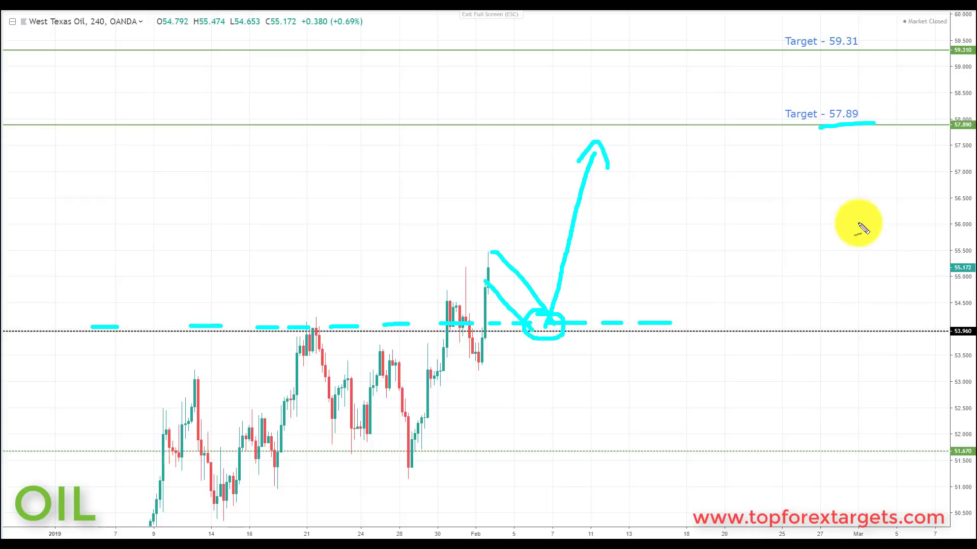
mouse_move(602, 142)
left_mouse_down()
mouse_move(646, 105)
mouse_move(656, 60)
mouse_move(669, 76)
left_mouse_up()
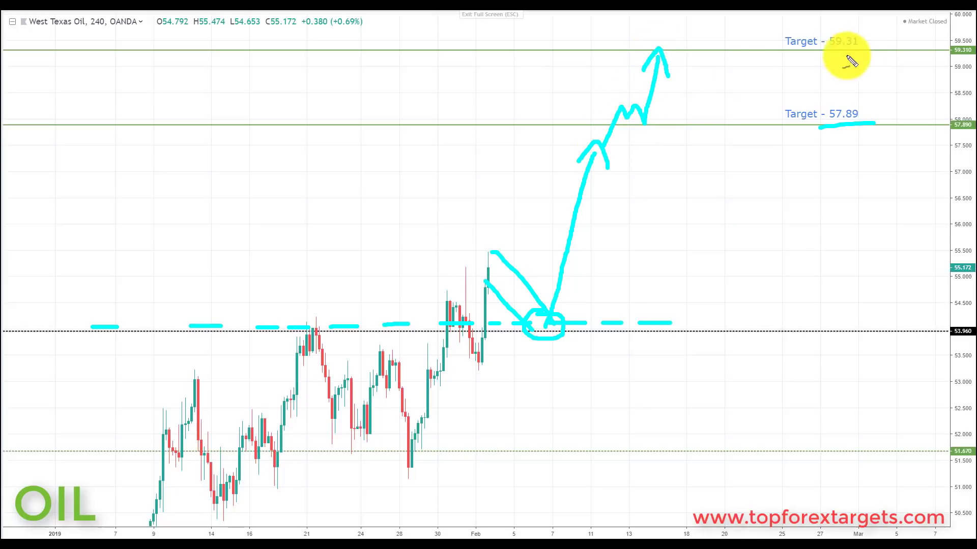
left_click_drag(822, 49, 857, 53)
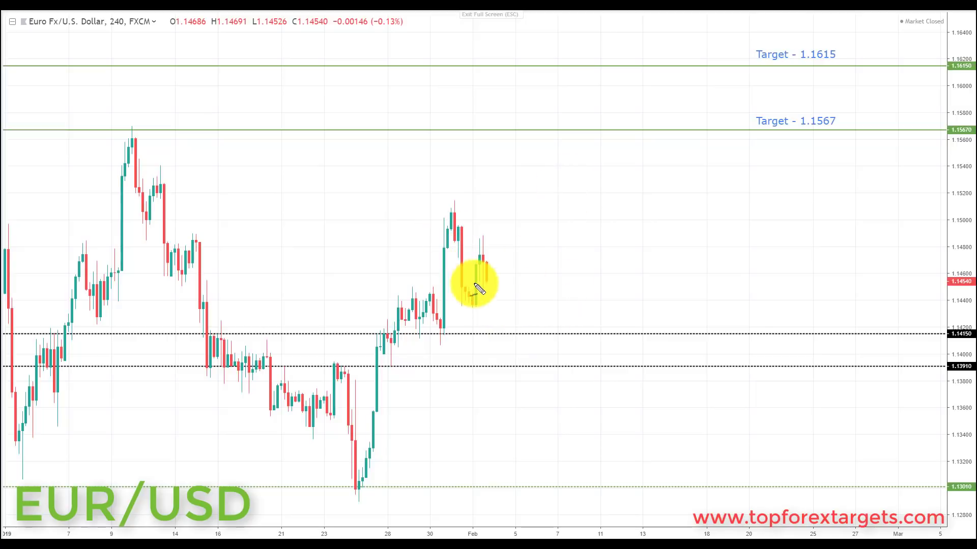
- Draw the pullback toward 1.14150, the channel lines, and a zigzag arrow to the underlined 1.1567 and 1.1615 targets
mouse_move(490, 269)
left_mouse_down()
mouse_move(514, 333)
mouse_move(537, 327)
mouse_move(508, 308)
mouse_move(504, 333)
mouse_move(544, 338)
mouse_move(529, 312)
left_mouse_up()
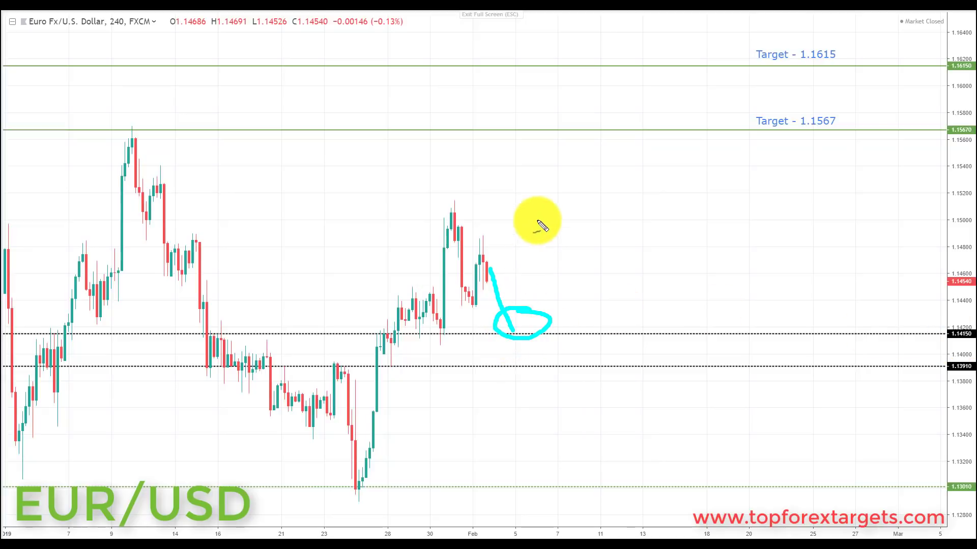
left_click_drag(453, 207, 537, 306)
mouse_move(442, 295)
left_mouse_down()
mouse_move(484, 329)
mouse_move(525, 327)
mouse_move(564, 153)
mouse_move(581, 168)
left_mouse_up()
left_click_drag(795, 131, 842, 132)
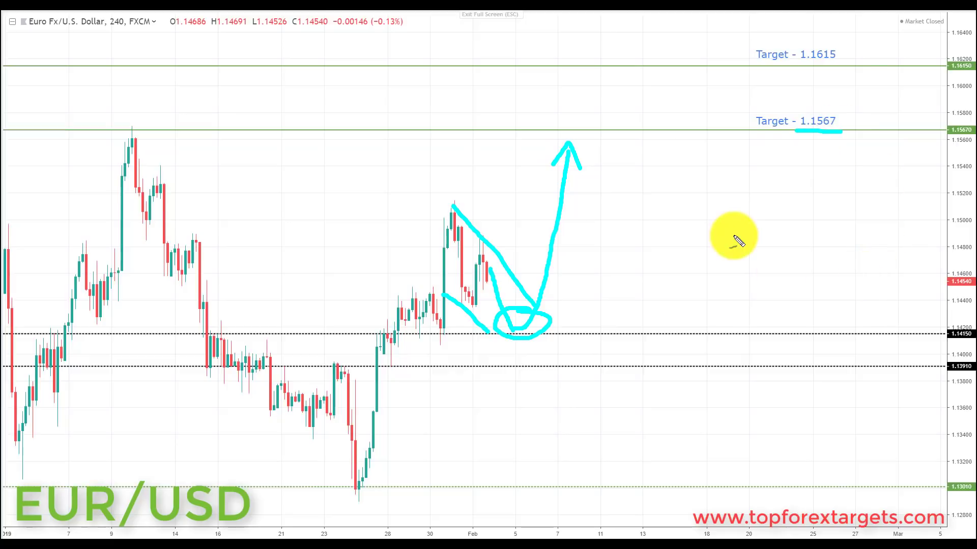
mouse_move(583, 147)
left_mouse_down()
mouse_move(594, 108)
mouse_move(618, 113)
mouse_move(638, 82)
mouse_move(631, 79)
mouse_move(648, 91)
left_mouse_up()
left_click_drag(794, 67, 840, 67)
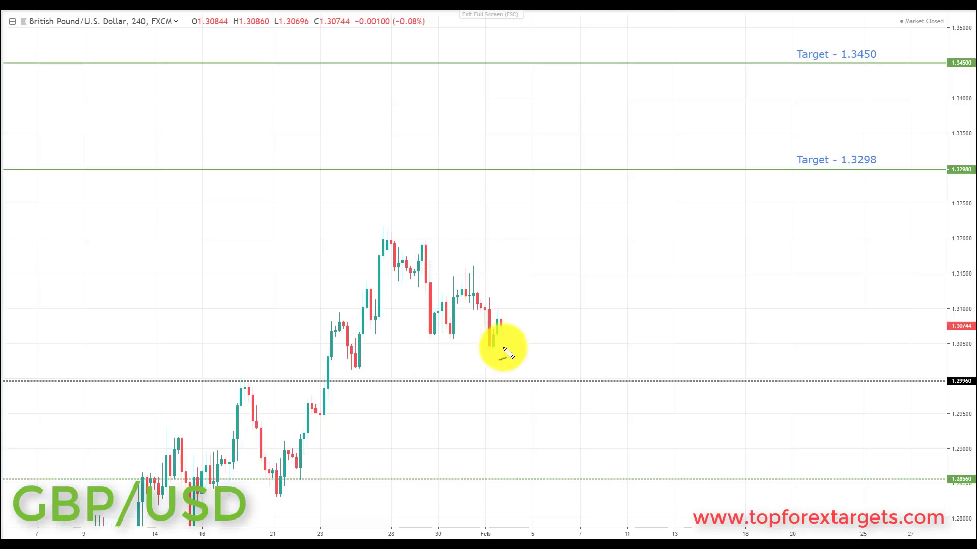
- Dash cyan along 1.2996, draw the falling channel lines, and sketch the drop to the dashed level
left_click_drag(41, 387, 714, 385)
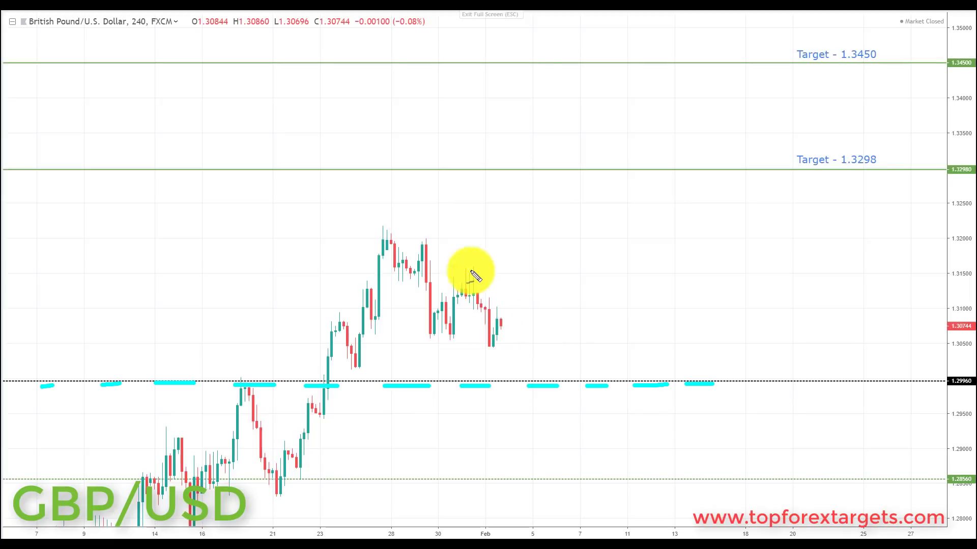
left_click_drag(413, 225, 580, 346)
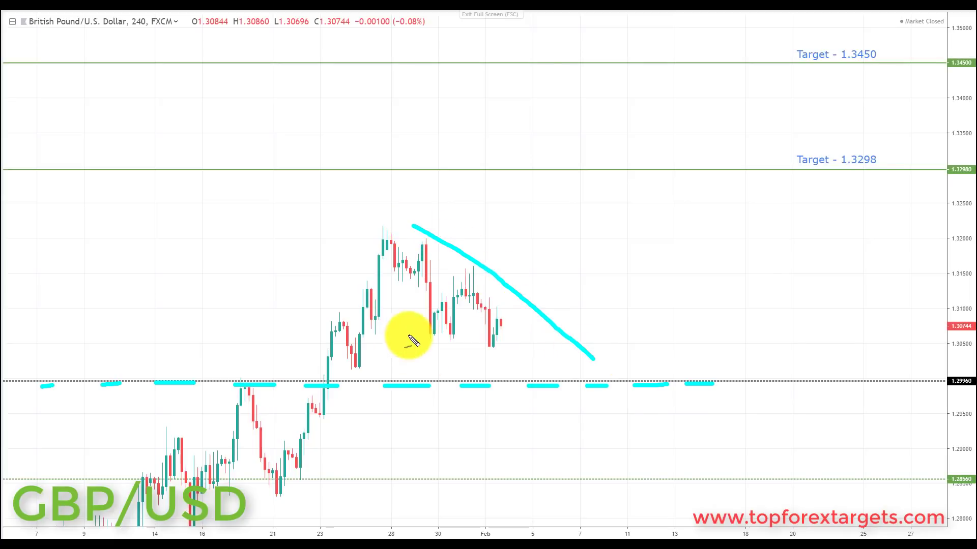
left_click_drag(389, 310, 516, 391)
left_click_drag(502, 320, 553, 394)
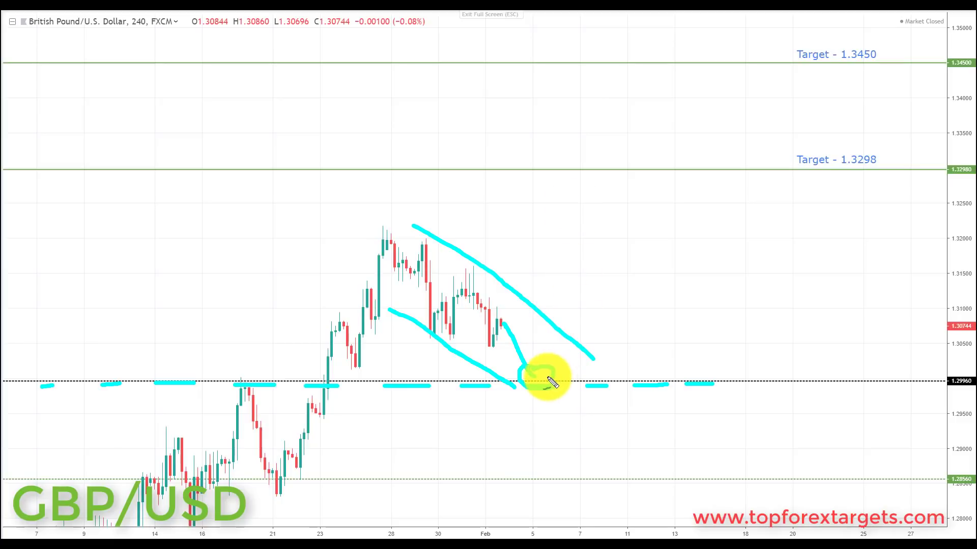
- Draw the rising arrow to 1.3298 and 1.3450, underlining both target labels
mouse_move(558, 350)
left_mouse_down()
mouse_move(581, 197)
mouse_move(593, 203)
left_mouse_up()
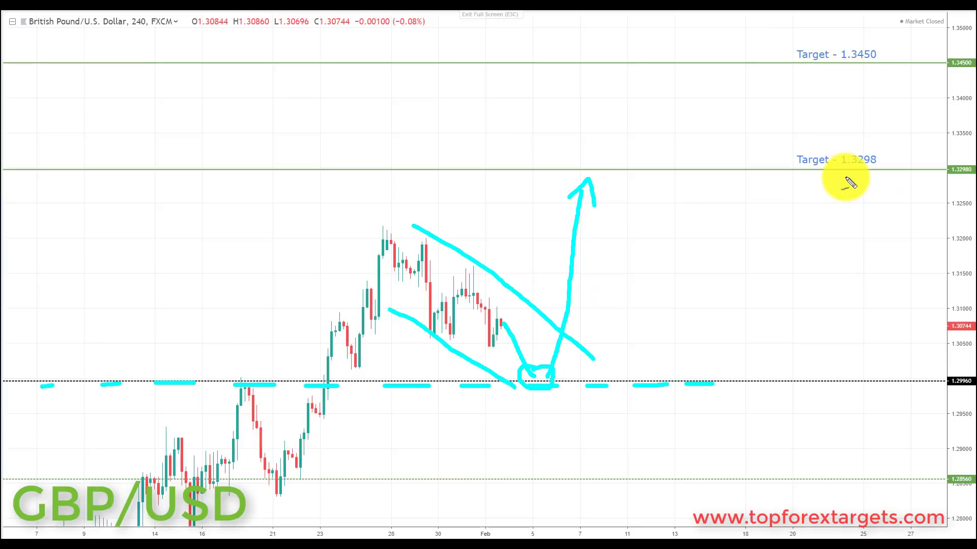
left_click_drag(840, 175, 892, 173)
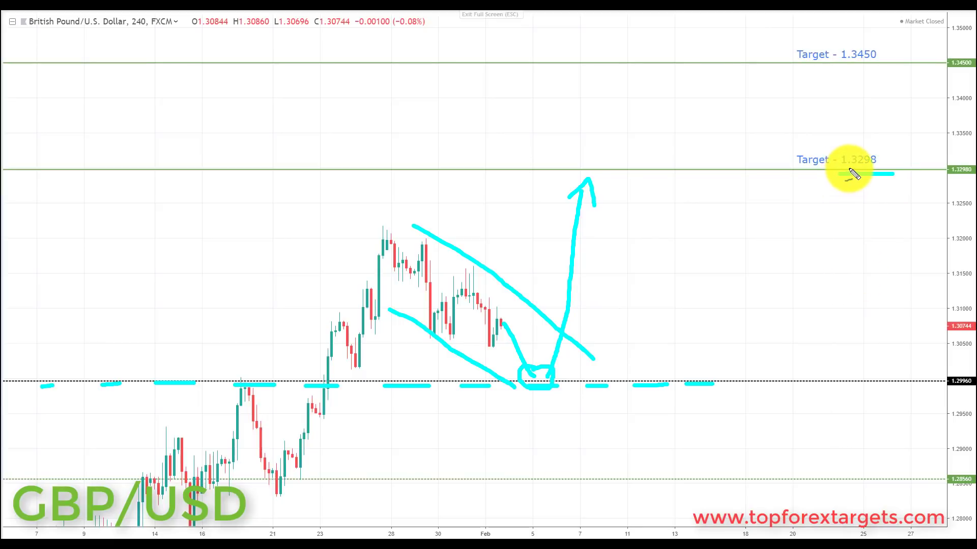
mouse_move(599, 200)
left_mouse_down()
mouse_move(673, 61)
mouse_move(682, 92)
left_mouse_up()
left_click_drag(837, 65, 890, 65)
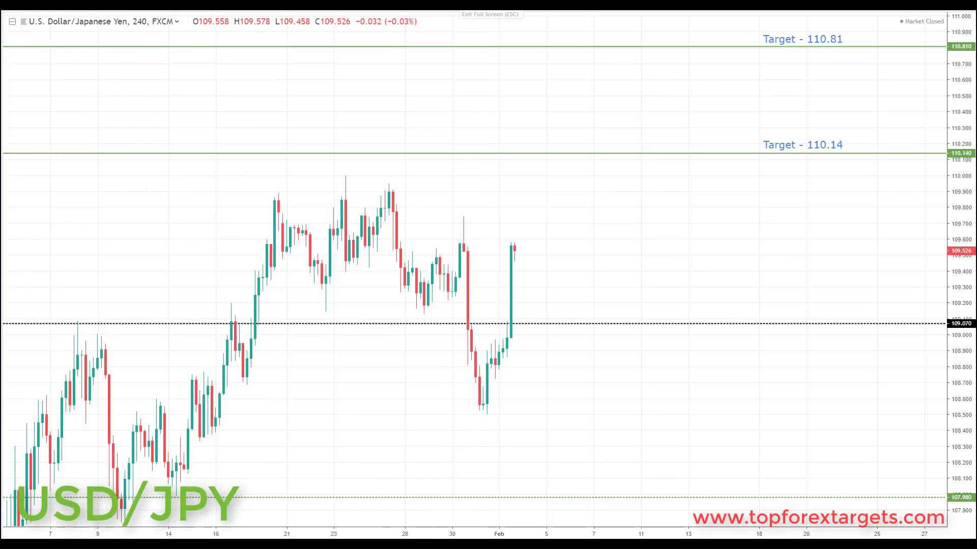
- Trace cyan dashes along the 109.07 level and the 110.14 target line
left_click_drag(32, 326, 647, 318)
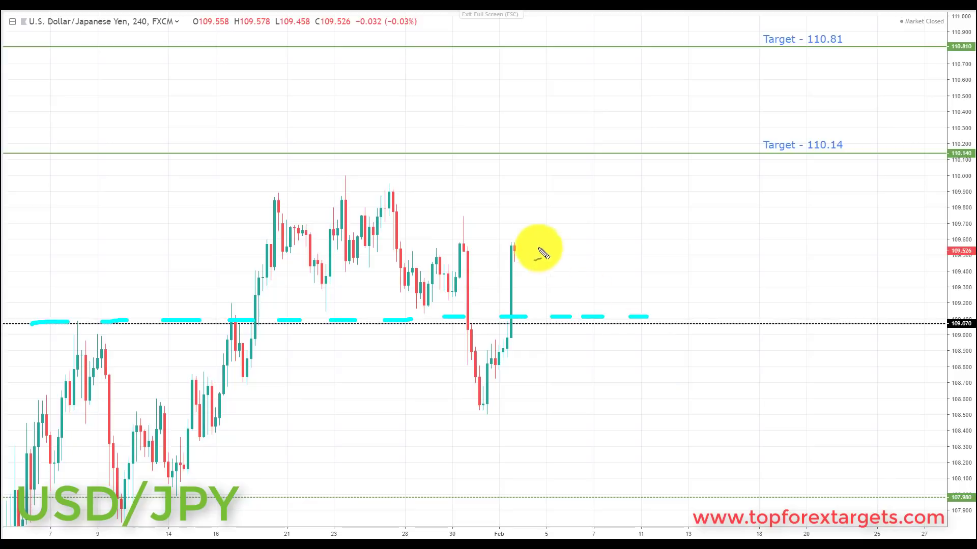
mouse_move(80, 158)
left_mouse_down()
mouse_move(512, 165)
mouse_move(658, 155)
left_mouse_up()
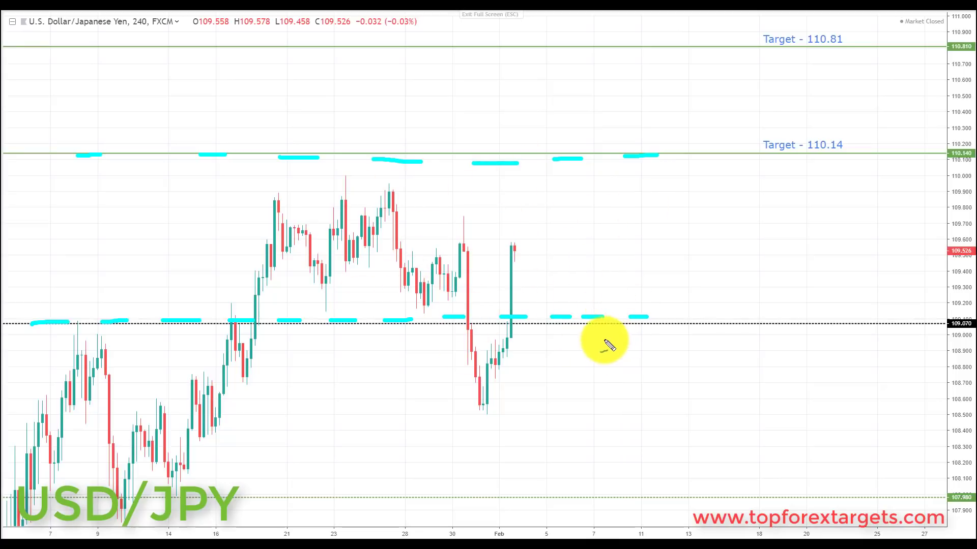
- Sketch the pullback circled at 109.07 and a zigzag arrow through the underlined 110.14 to 110.81
left_click_drag(529, 272, 550, 301)
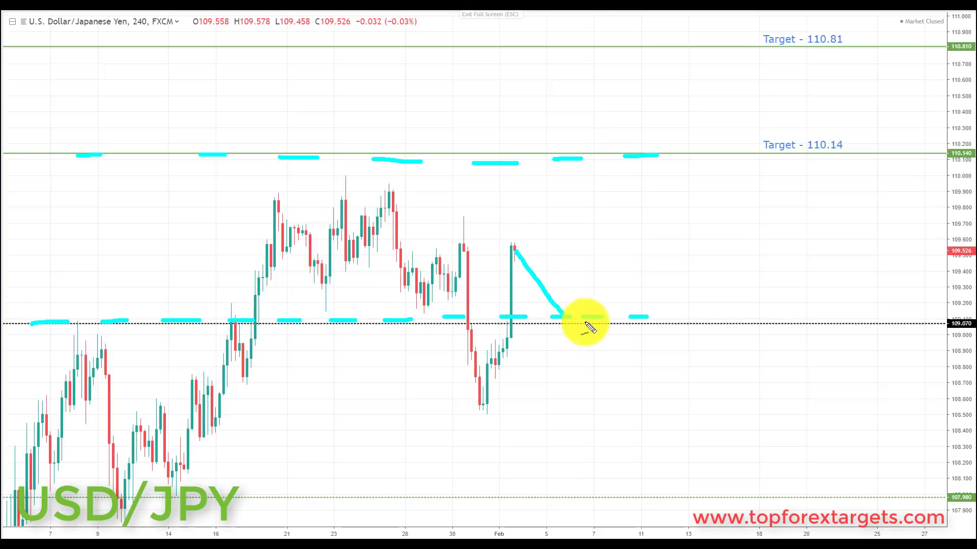
mouse_move(583, 302)
left_mouse_down()
mouse_move(538, 319)
mouse_move(593, 343)
mouse_move(589, 310)
mouse_move(572, 325)
left_mouse_up()
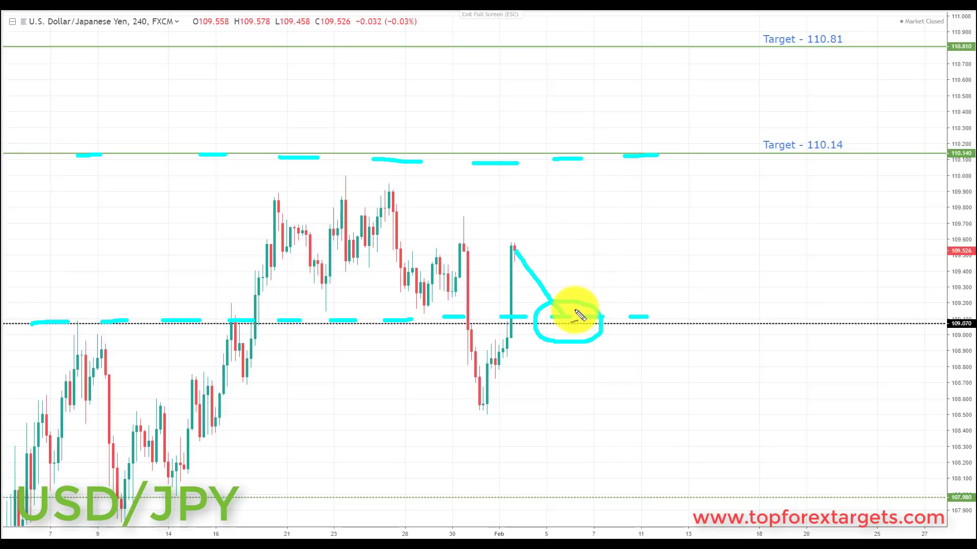
mouse_move(579, 300)
left_mouse_down()
mouse_move(595, 219)
mouse_move(611, 187)
mouse_move(618, 195)
left_mouse_up()
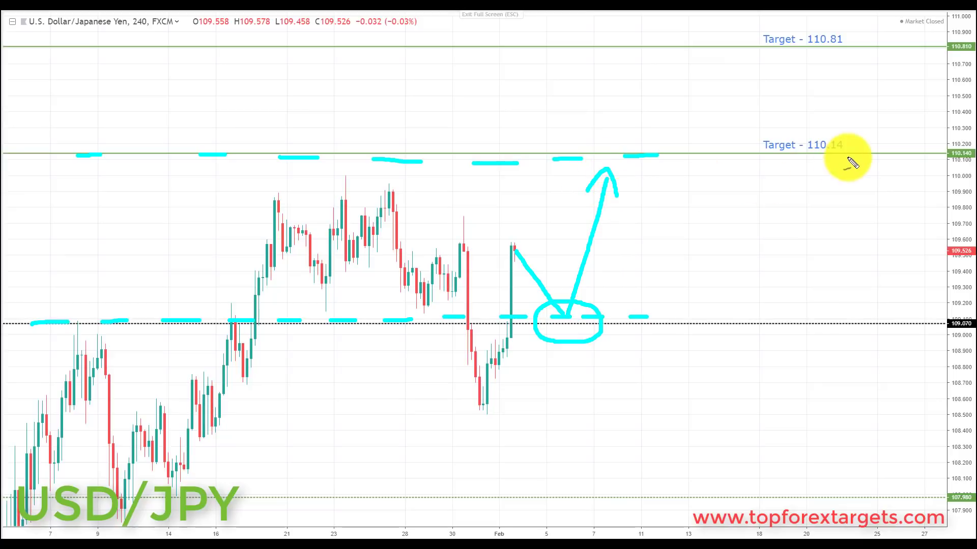
left_click_drag(800, 160, 854, 163)
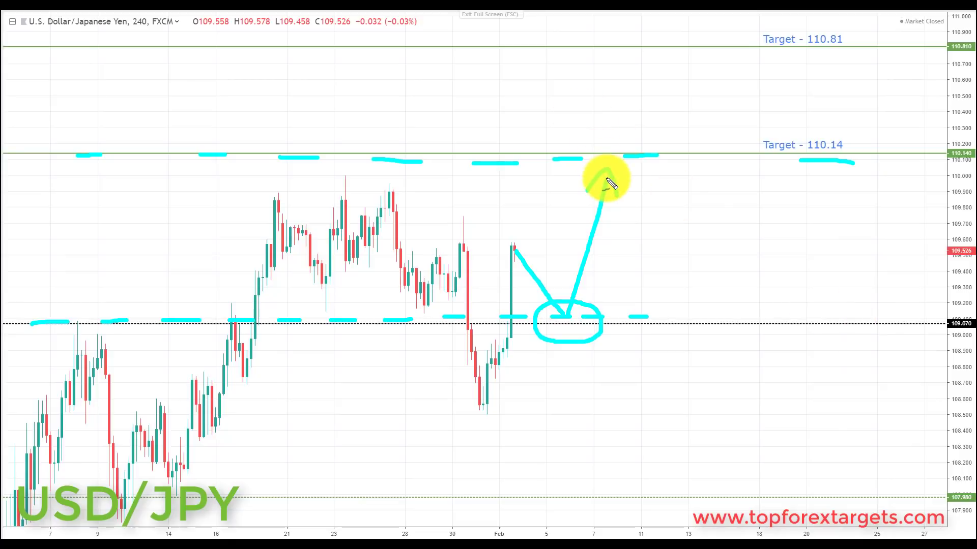
left_click_drag(615, 166, 697, 76)
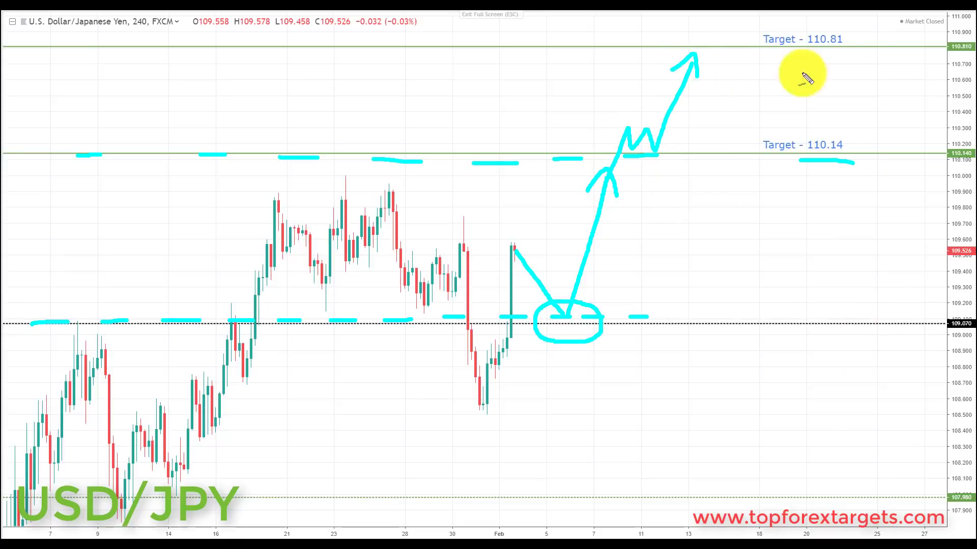
left_click_drag(804, 58, 852, 49)
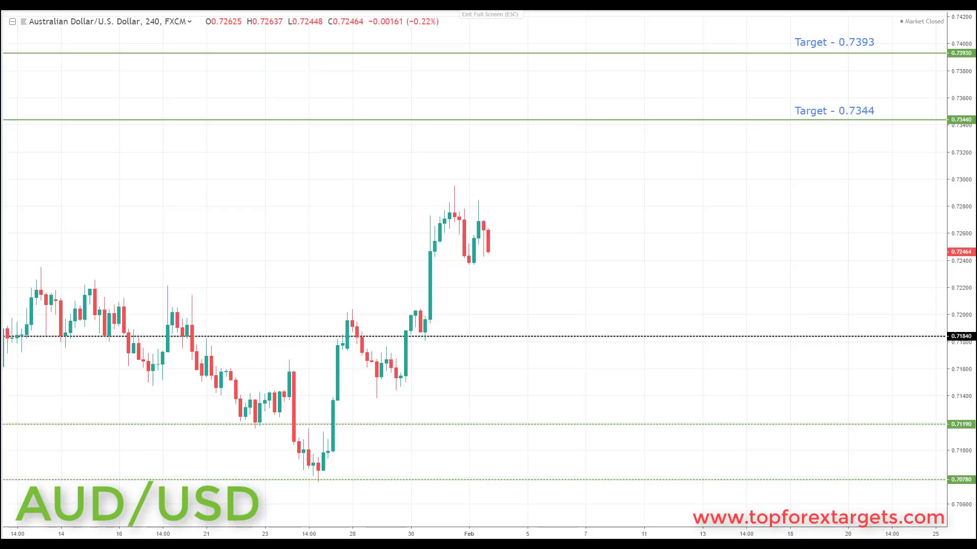
- Dash cyan along 0.7184, draw the pullback channel edges and zigzag, and circle the retest
left_click_drag(58, 338, 172, 340)
left_click_drag(198, 340, 764, 327)
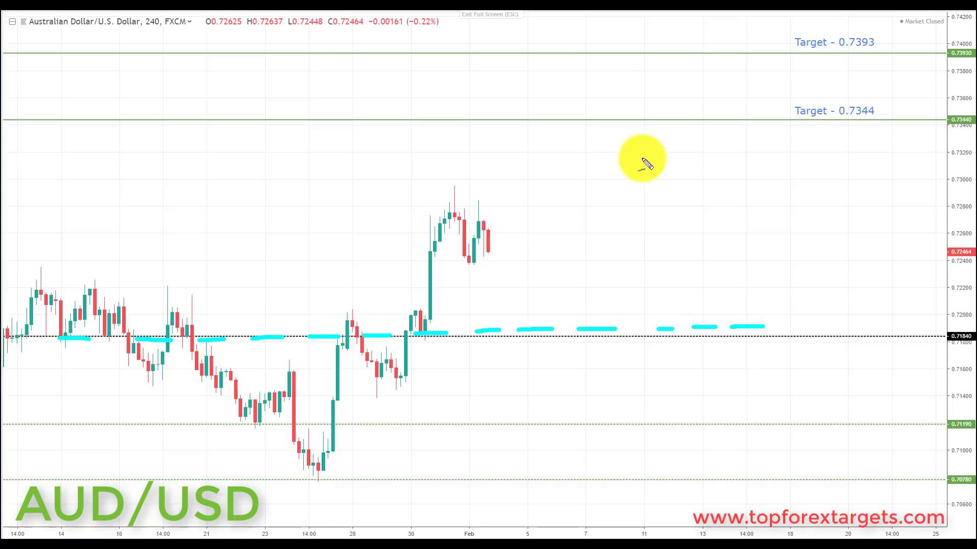
left_click_drag(459, 183, 599, 318)
left_click_drag(435, 243, 546, 335)
mouse_move(487, 246)
left_mouse_down()
mouse_move(509, 283)
mouse_move(551, 313)
left_mouse_up()
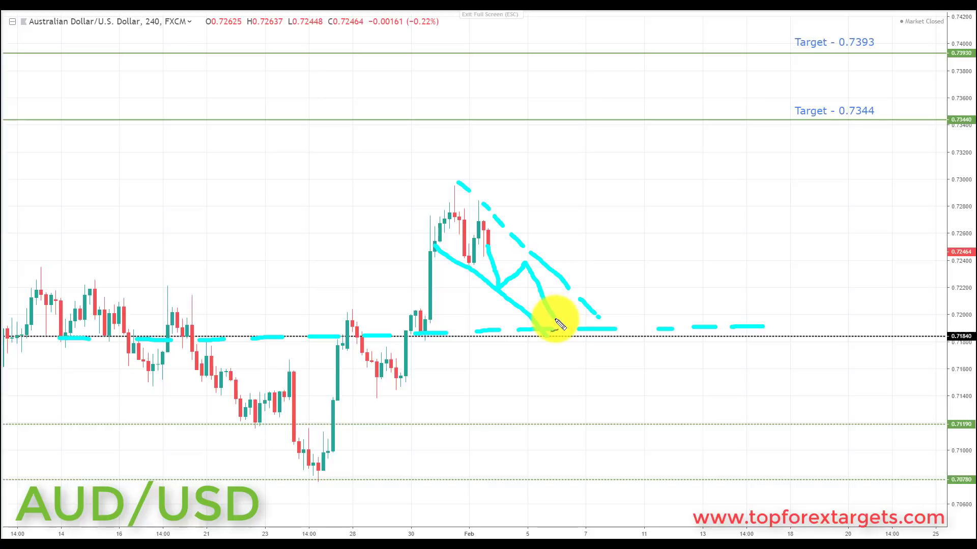
left_click_drag(573, 348, 581, 310)
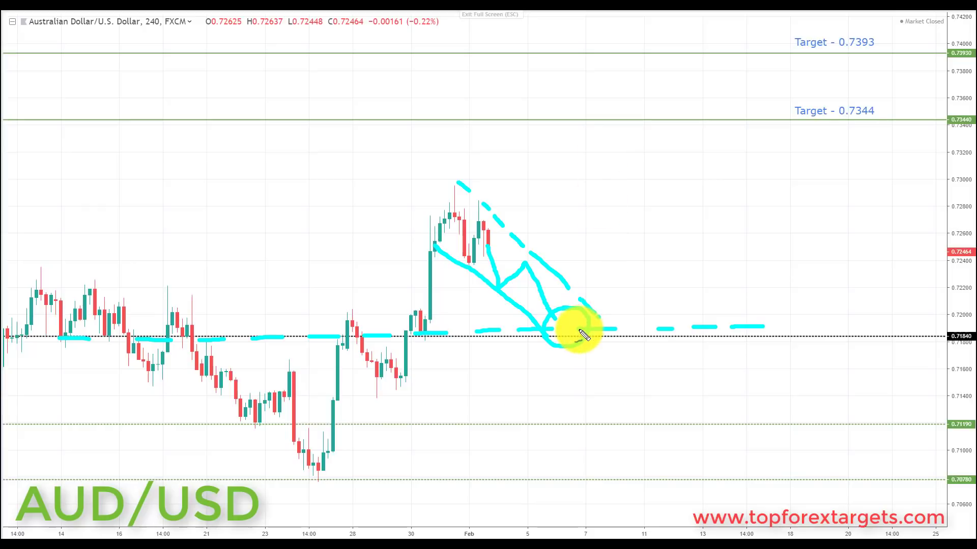
- Draw the rising arrow to the 0.7344 and 0.7393 targets, underlining both labels
left_click_drag(583, 299, 614, 137)
left_click_drag(828, 122, 876, 124)
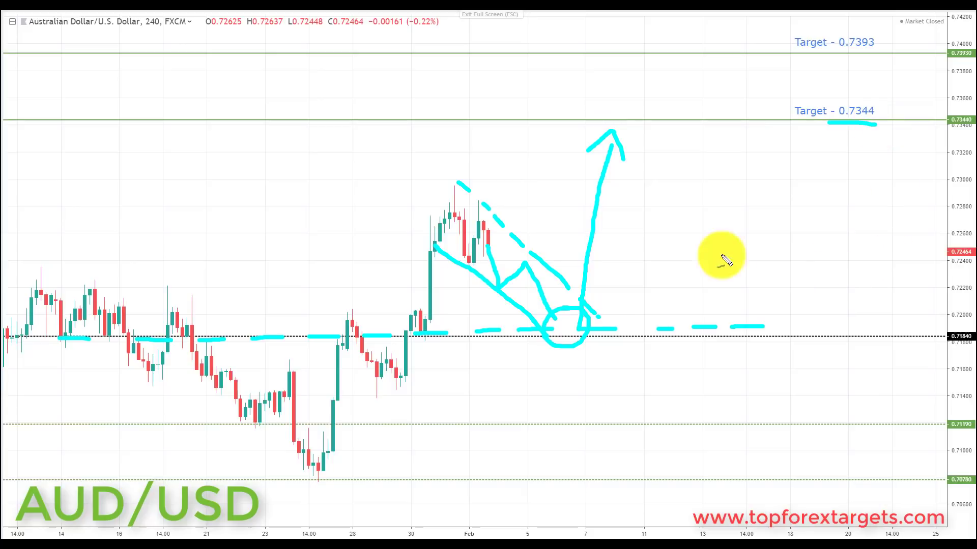
mouse_move(611, 147)
left_mouse_down()
mouse_move(624, 109)
mouse_move(658, 120)
mouse_move(681, 72)
mouse_move(691, 76)
left_mouse_up()
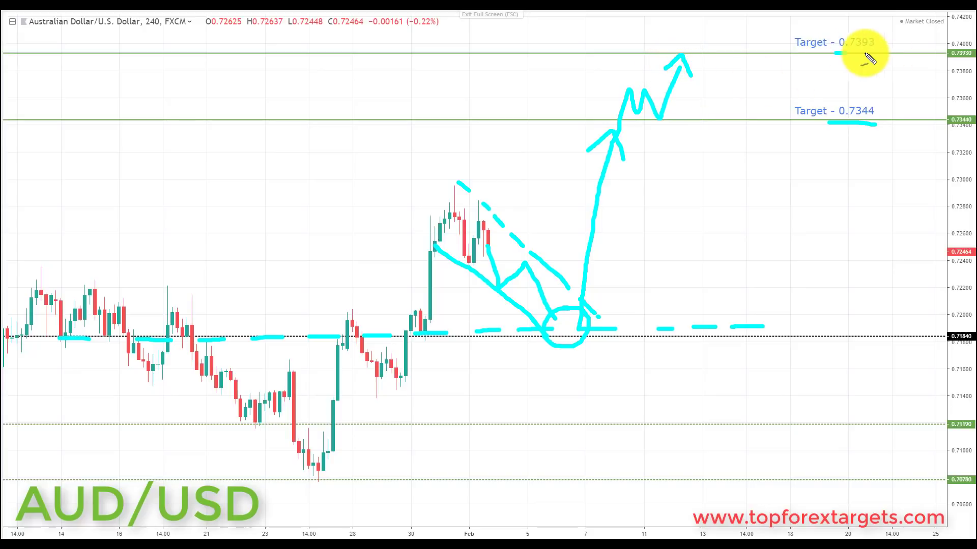
left_click_drag(874, 53, 874, 53)
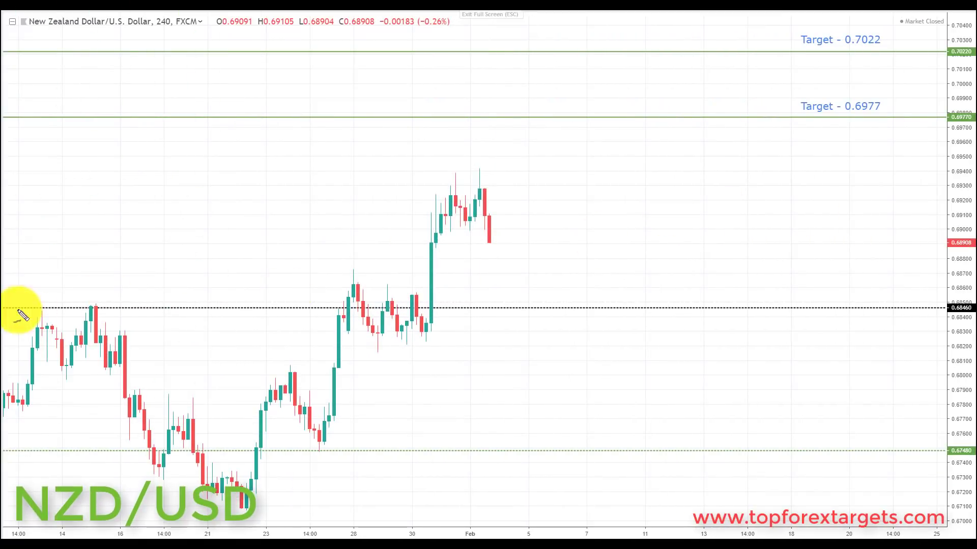
- Trace 0.6846 in cyan dashes, draw both wedge edges, and sketch the zigzag pullback
left_click_drag(11, 315, 775, 301)
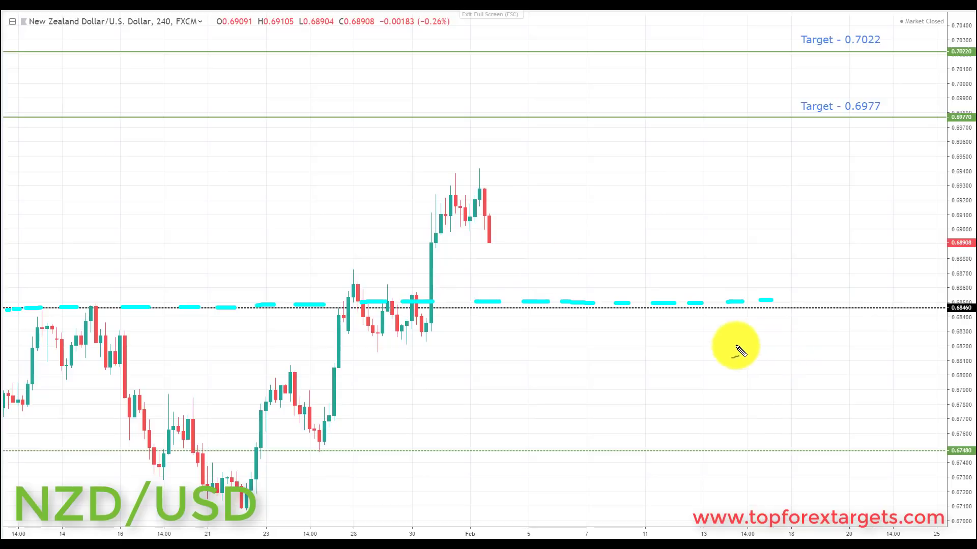
left_click_drag(481, 173, 564, 287)
left_click_drag(439, 209, 529, 301)
mouse_move(492, 255)
left_mouse_down()
mouse_move(514, 249)
mouse_move(558, 305)
mouse_move(534, 316)
mouse_move(574, 311)
mouse_move(544, 283)
mouse_move(566, 283)
mouse_move(579, 157)
left_mouse_up()
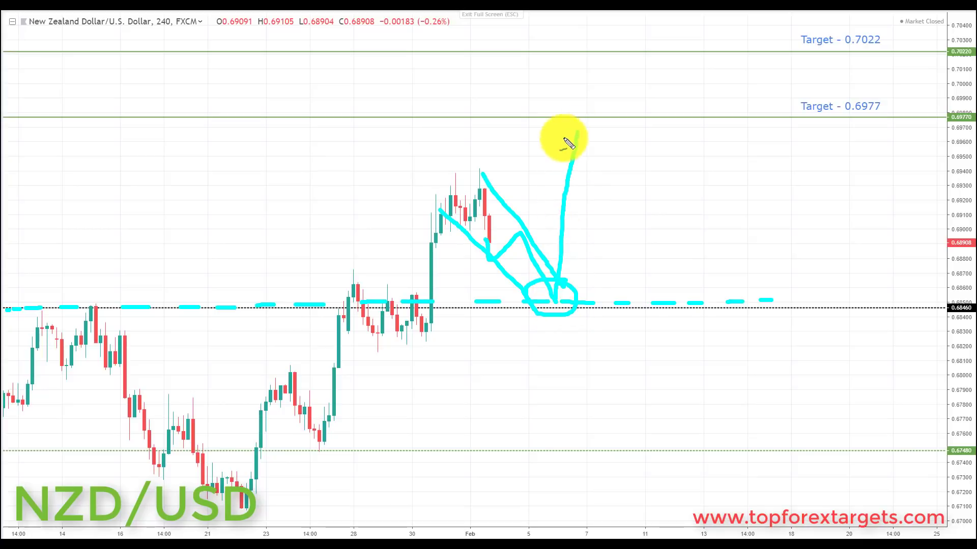
- Draw the zigzag arrow up to the 0.6977 and 0.7022 targets, underlining both labels
left_click_drag(582, 124, 589, 149)
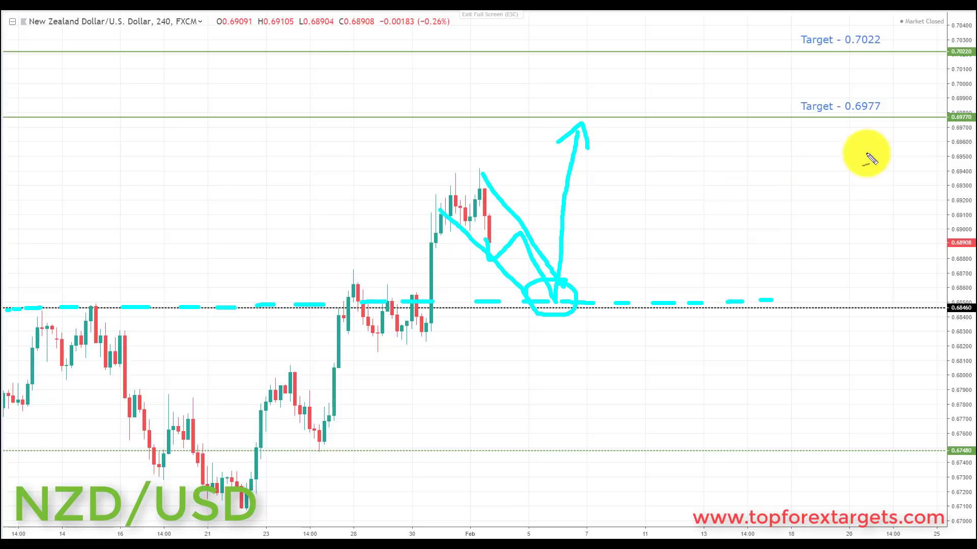
left_click_drag(839, 118, 901, 119)
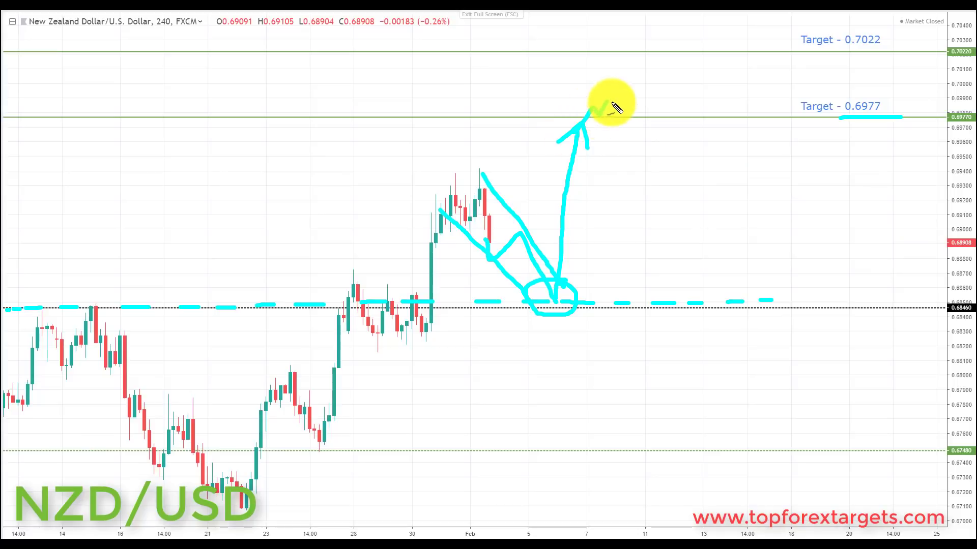
left_click_drag(616, 108, 654, 68)
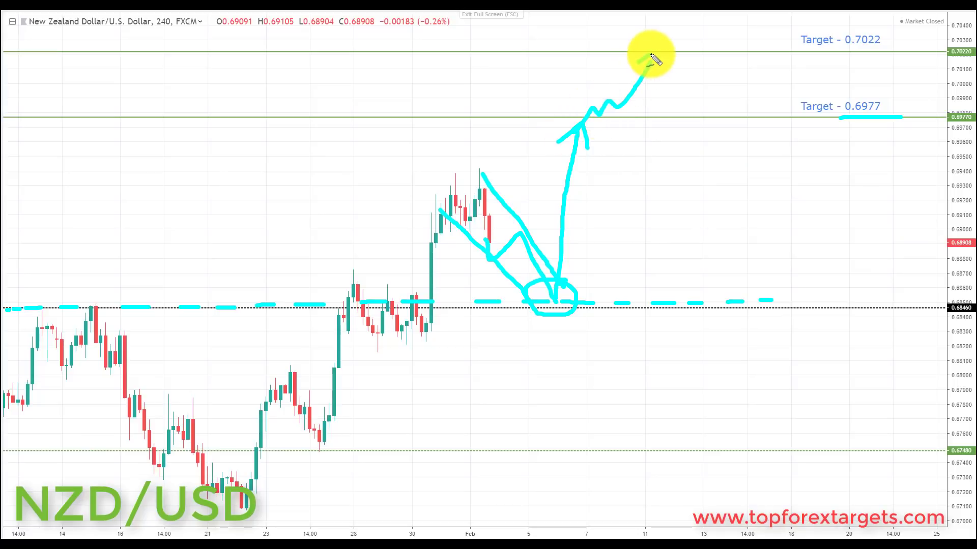
left_click_drag(839, 51, 888, 51)
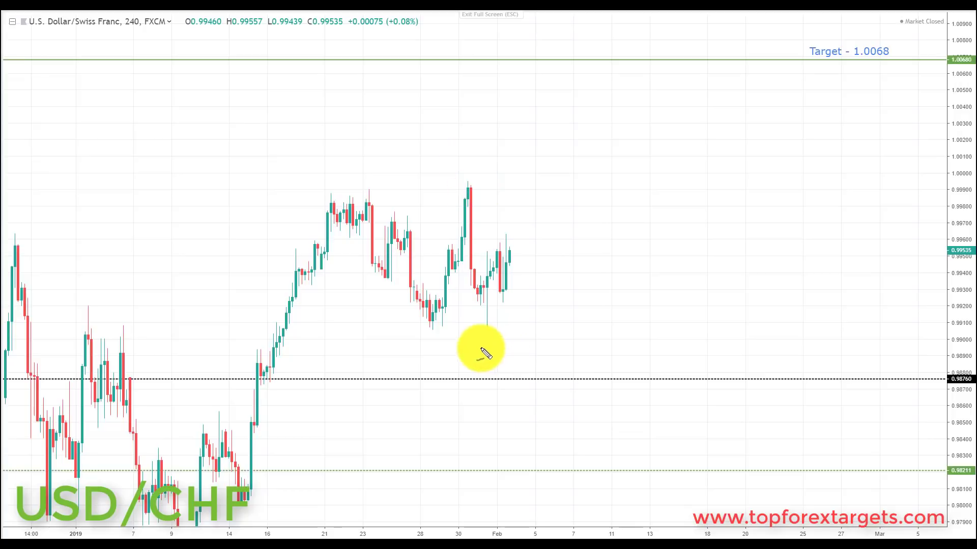
- Trace cyan dashes across the chart along the 0.98760 level
left_click_drag(23, 384, 48, 384)
left_click_drag(99, 382, 182, 381)
left_click_drag(218, 382, 336, 387)
left_click_drag(393, 387, 411, 387)
left_click_drag(440, 387, 517, 379)
left_click_drag(540, 378, 641, 378)
left_click_drag(668, 378, 843, 384)
left_click_drag(882, 384, 893, 383)
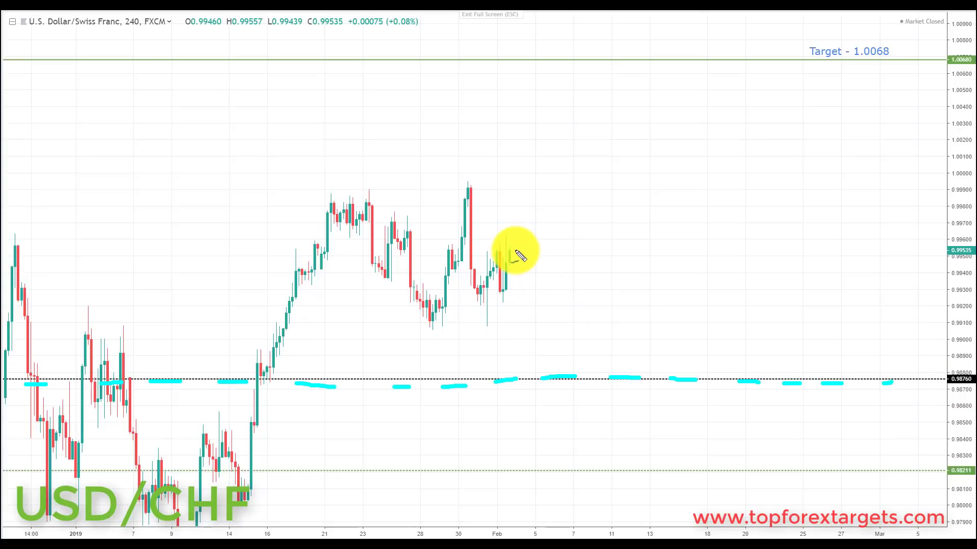
- Sketch the decline to 0.98760 and draw the upper and lower edges of the falling wedge
left_click_drag(527, 264, 572, 340)
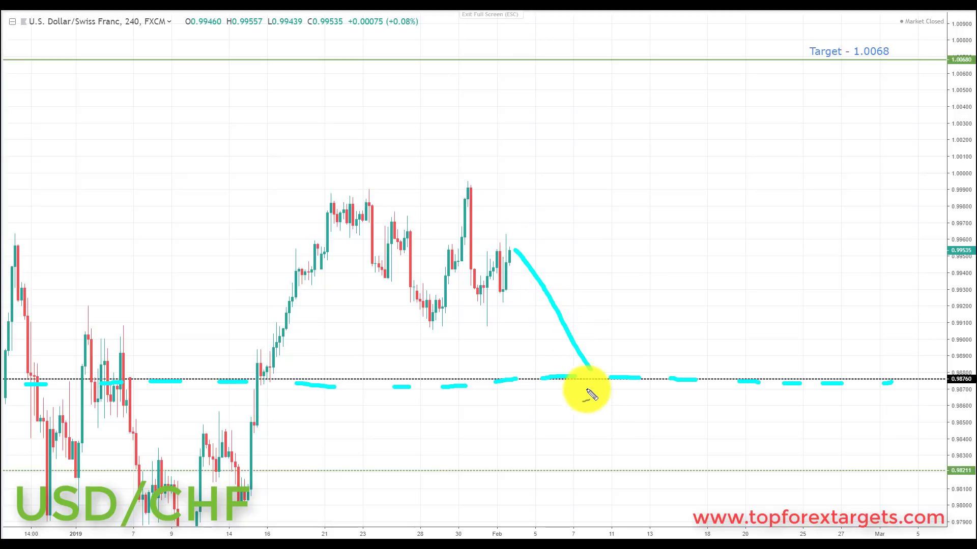
left_click_drag(590, 382, 594, 361)
left_click_drag(470, 180, 599, 352)
left_click_drag(451, 297, 528, 380)
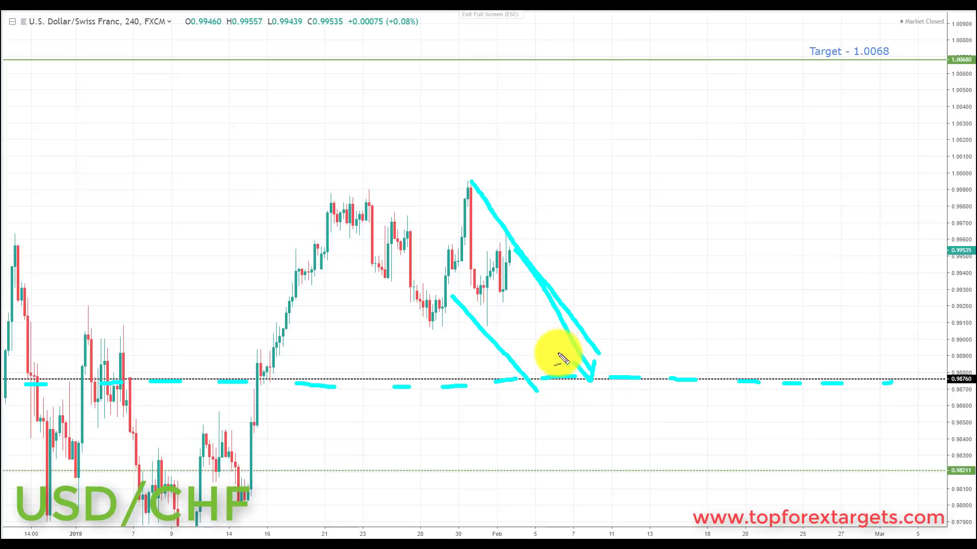
- Circle the wedge tip at 0.98760 and arrow up to the underlined 1.0068 target
mouse_move(576, 367)
left_mouse_down()
mouse_move(541, 375)
mouse_move(578, 386)
mouse_move(569, 356)
mouse_move(580, 364)
mouse_move(655, 87)
left_mouse_up()
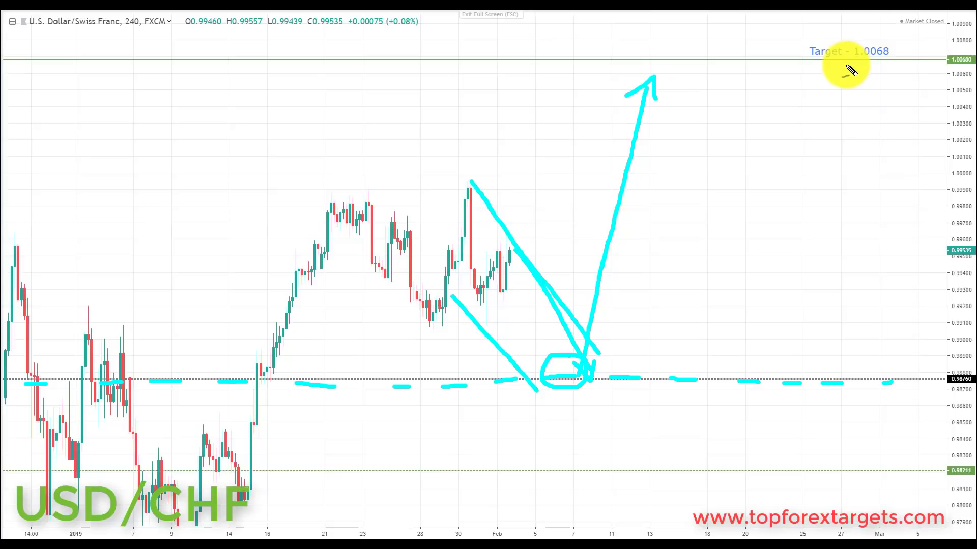
left_click_drag(846, 65, 893, 67)
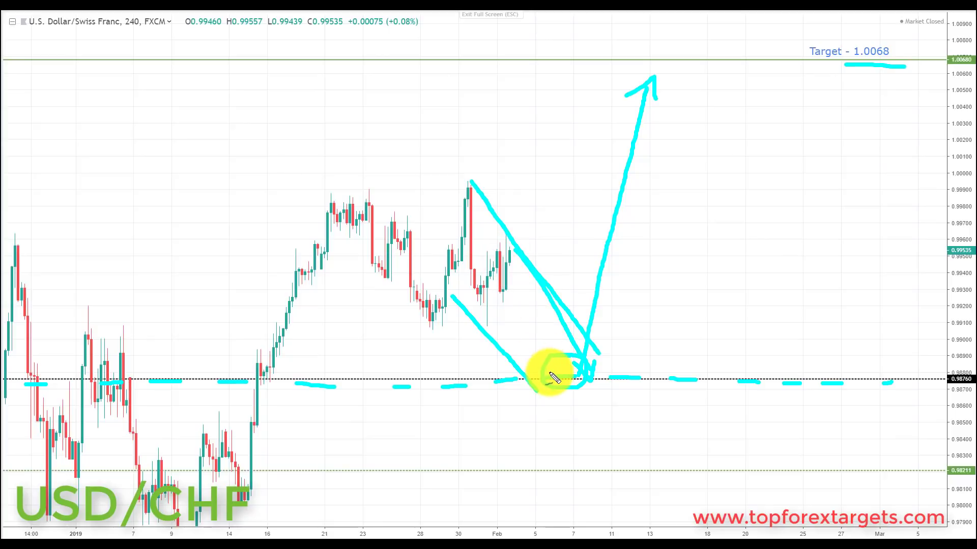
mouse_move(559, 381)
left_mouse_down()
mouse_move(584, 355)
mouse_move(580, 388)
left_mouse_up()
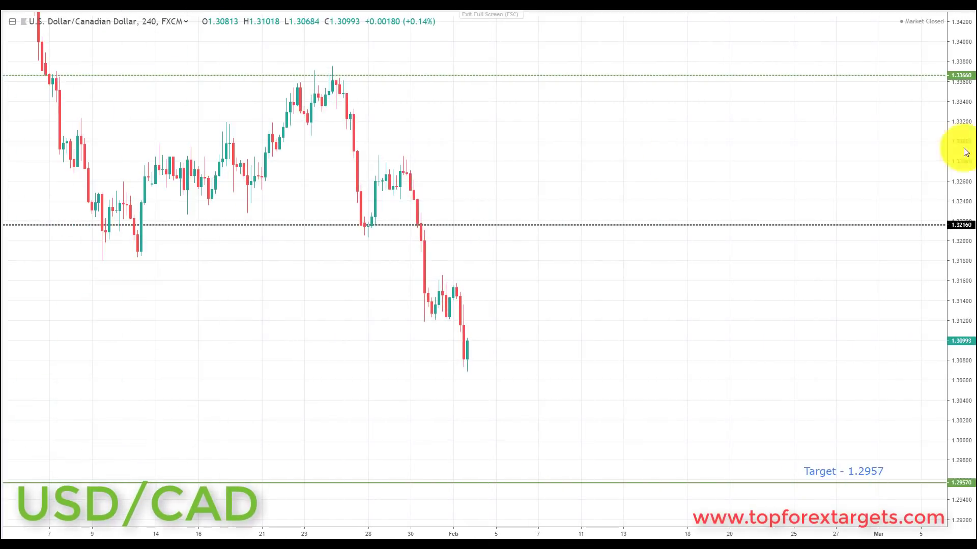
- Dash cyan along 1.3216, sketch the rising channel, circle the retest, and arrow down to an underlined 1.2957
mouse_move(29, 224)
left_mouse_down()
mouse_move(469, 214)
mouse_move(804, 222)
left_mouse_up()
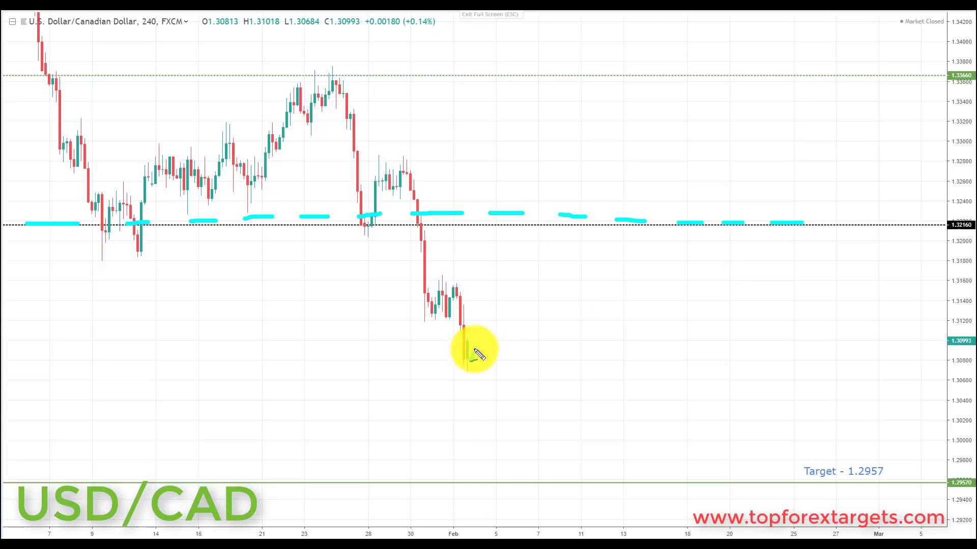
left_click_drag(507, 324, 539, 234)
left_click_drag(483, 365, 569, 240)
mouse_move(458, 328)
left_mouse_down()
mouse_move(480, 311)
mouse_move(525, 235)
mouse_move(562, 225)
left_mouse_up()
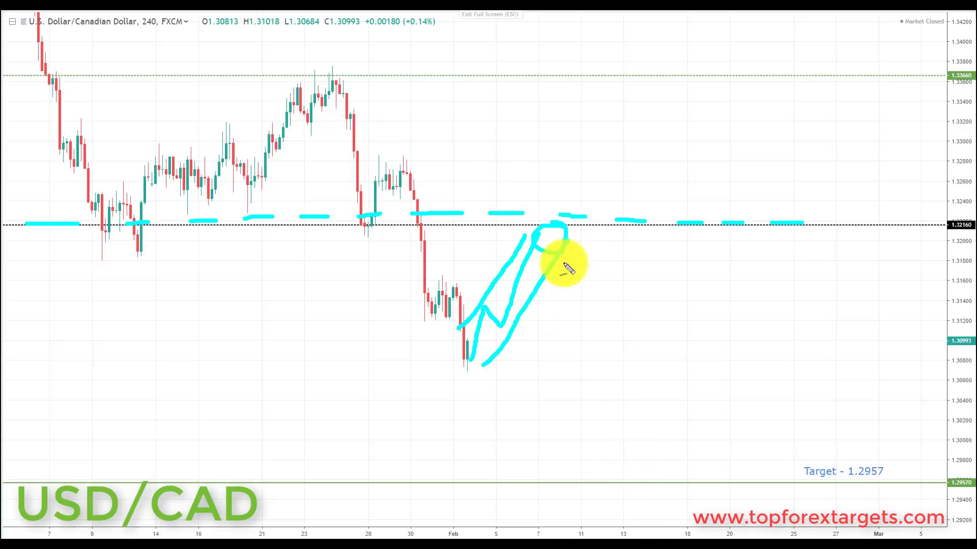
mouse_move(559, 237)
left_mouse_down()
mouse_move(656, 471)
mouse_move(670, 446)
left_mouse_up()
left_click_drag(846, 484, 895, 485)
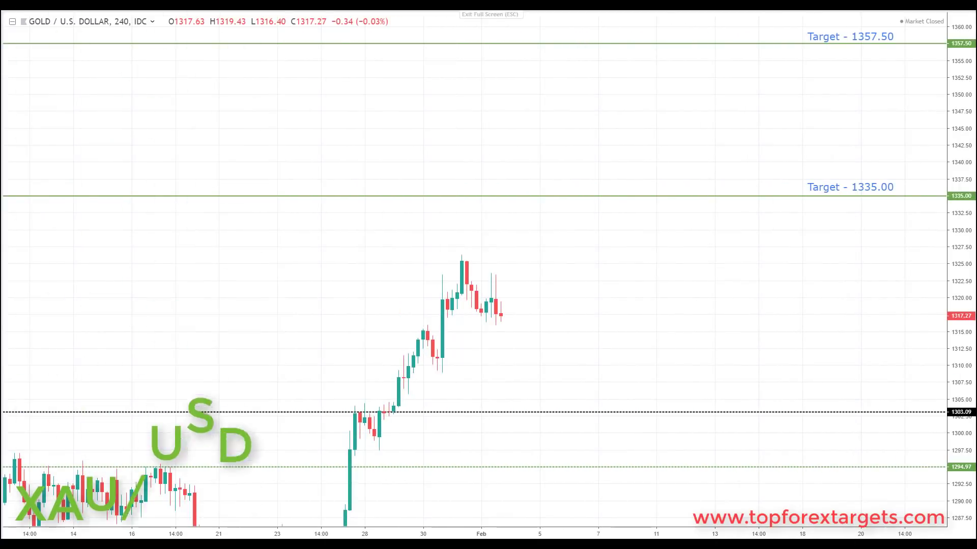
- Trace the 1303.09 level across the gold chart with cyan dashes
left_click_drag(49, 416, 75, 415)
left_click_drag(148, 405, 194, 406)
left_click_drag(273, 410, 300, 411)
left_click_drag(350, 410, 382, 411)
left_click_drag(424, 413, 532, 416)
left_click_drag(554, 417, 636, 414)
left_click_drag(667, 414, 747, 413)
left_click_drag(778, 413, 803, 411)
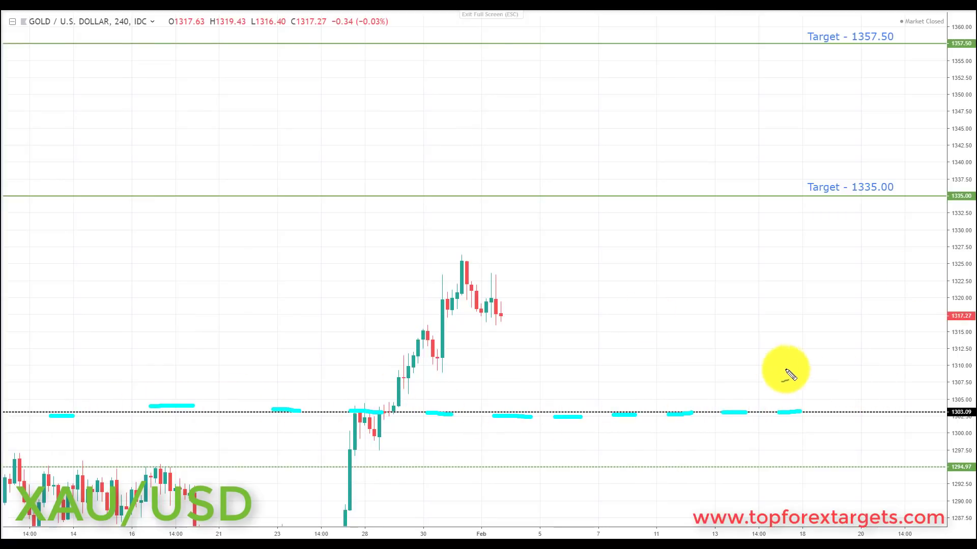
- Sketch the pullback channel and circled retest, then arrow up to underlined 1335.00 and 1357.50 targets
left_click_drag(470, 252, 615, 382)
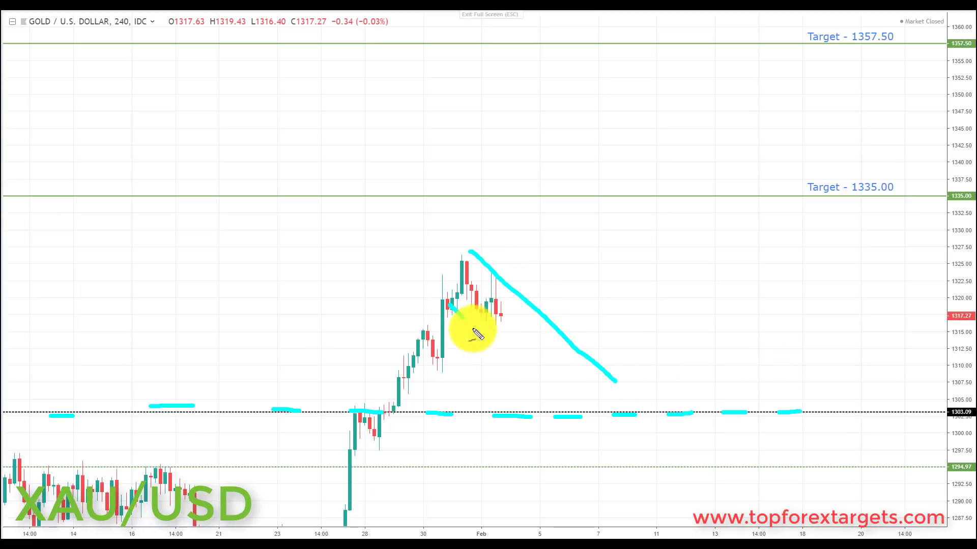
left_click_drag(449, 305, 530, 379)
mouse_move(500, 310)
left_mouse_down()
mouse_move(517, 360)
mouse_move(541, 331)
mouse_move(579, 395)
mouse_move(612, 395)
mouse_move(563, 408)
mouse_move(617, 395)
mouse_move(590, 421)
left_mouse_up()
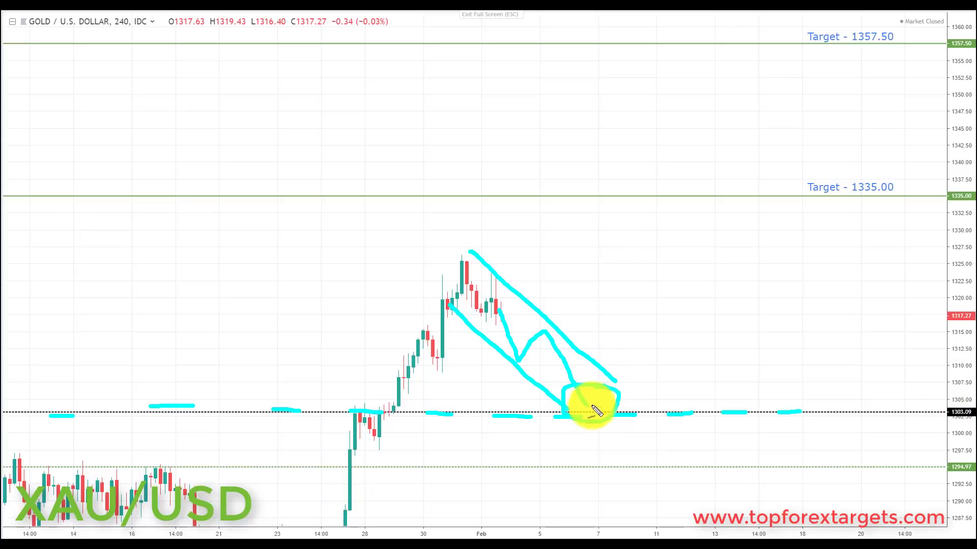
mouse_move(591, 413)
left_mouse_down()
mouse_move(595, 273)
mouse_move(607, 223)
mouse_move(623, 235)
left_mouse_up()
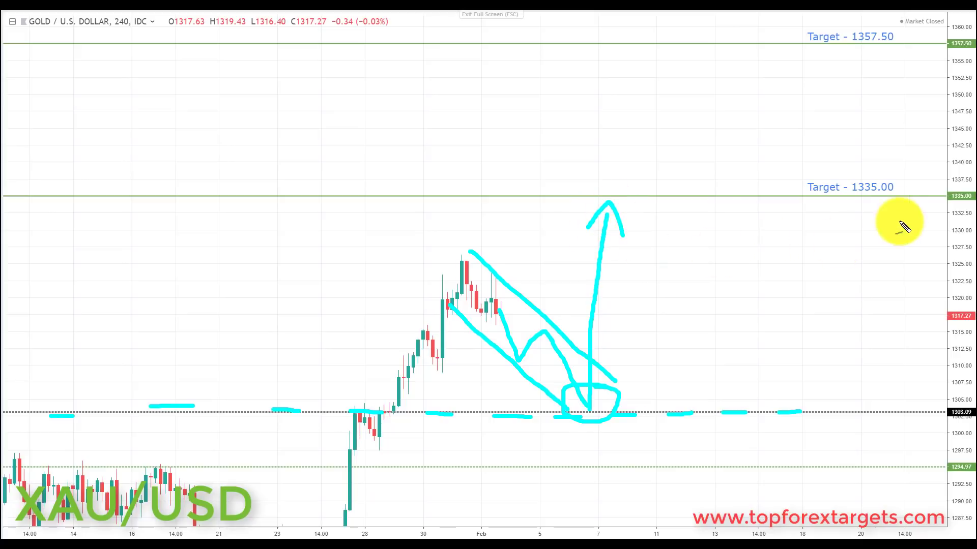
left_click_drag(846, 202, 908, 197)
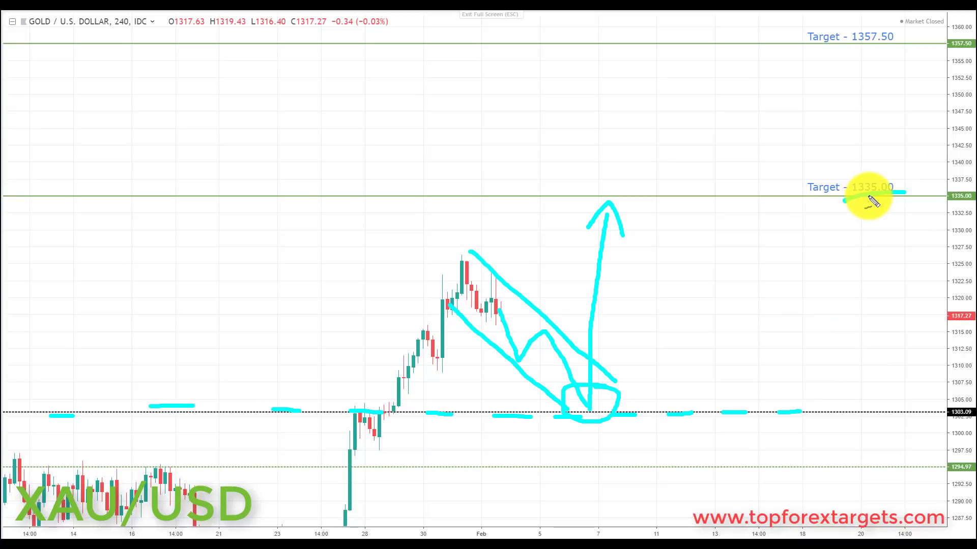
mouse_move(610, 219)
left_mouse_down()
mouse_move(636, 174)
mouse_move(667, 180)
mouse_move(706, 65)
mouse_move(681, 74)
mouse_move(710, 57)
mouse_move(725, 86)
left_mouse_up()
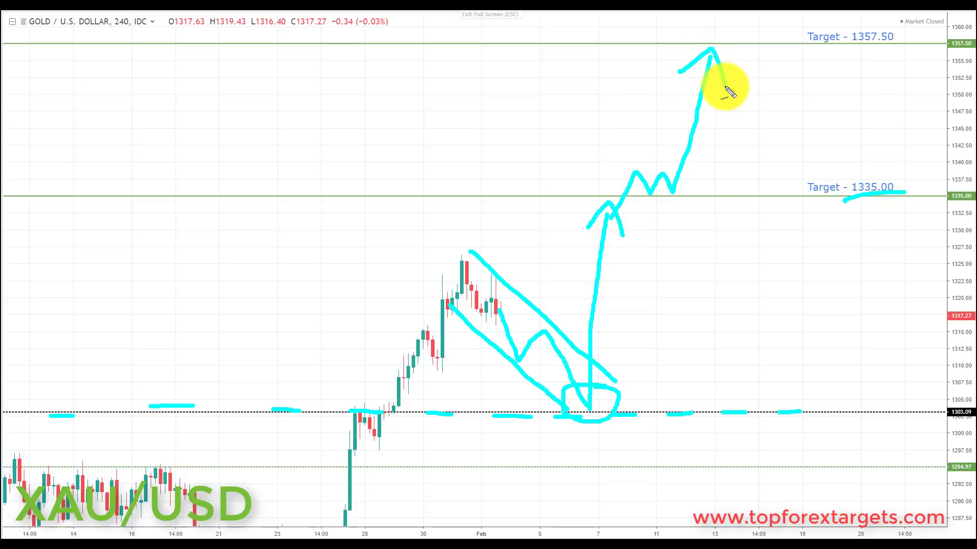
left_click_drag(848, 48, 900, 46)
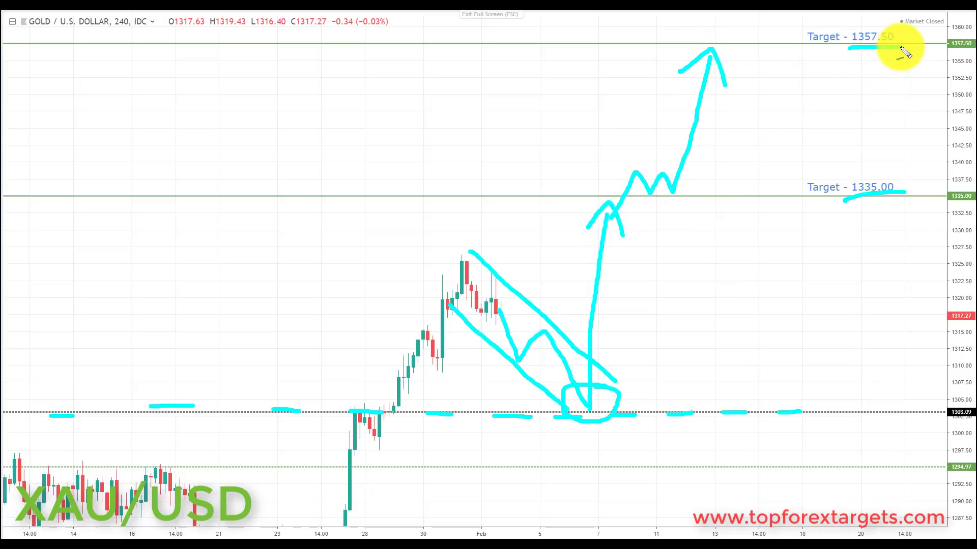